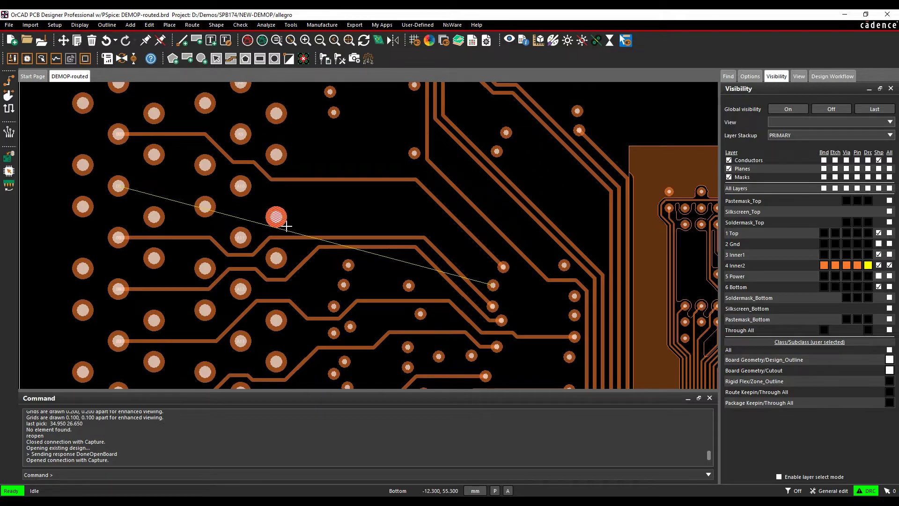
Step: Check the Gerber artwork export settings, then close them without changes
{"action": "mouse_move", "coordinate": [286, 226]}
{"action": "left_click", "coordinate": [354, 25]}
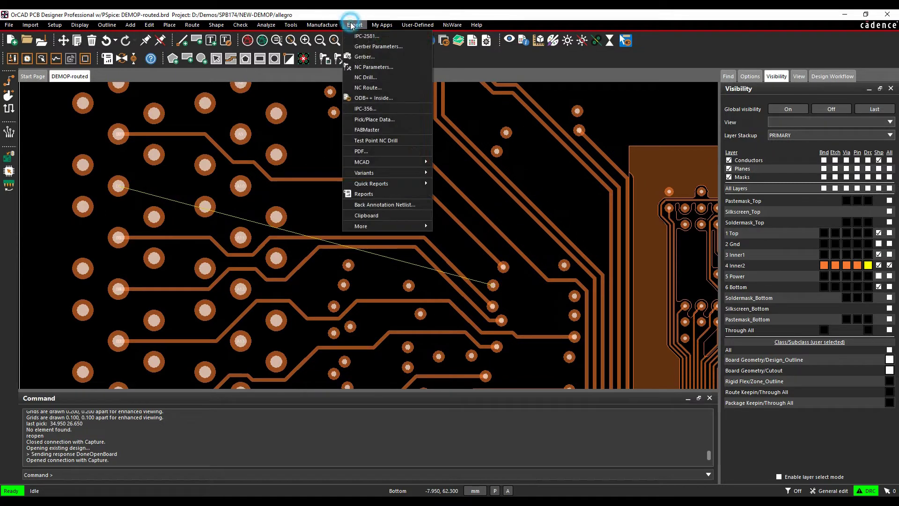
{"action": "left_click", "coordinate": [361, 57]}
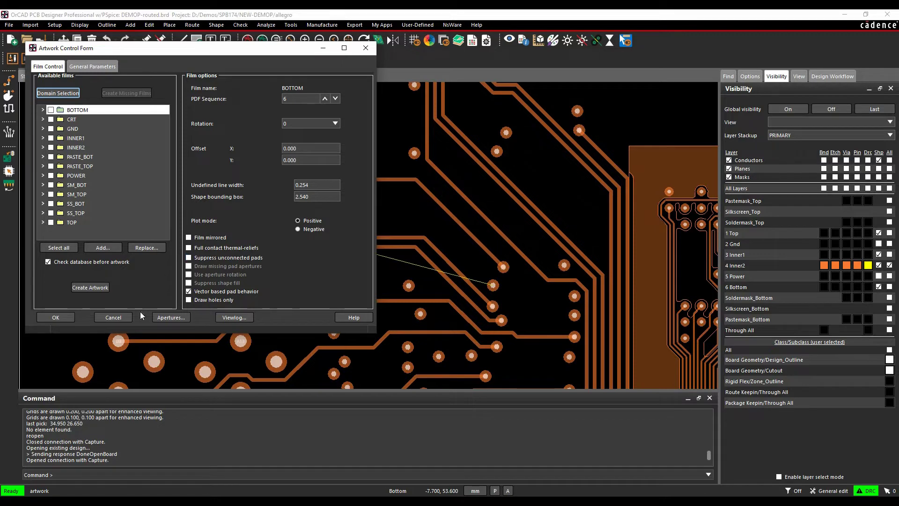
{"action": "left_click", "coordinate": [113, 317]}
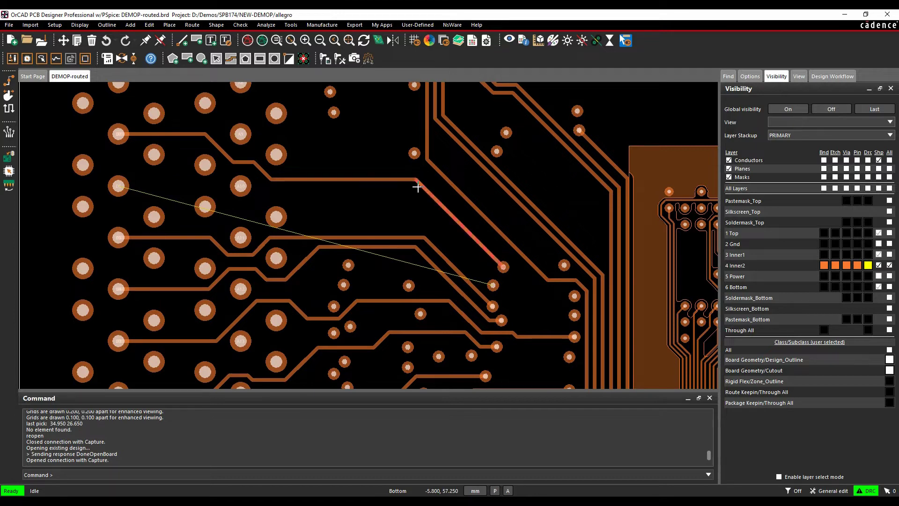
Step: Show the Primary stackup in the Cross-section Editor, scrolled to the Unused Pin/Via Suppression columns
{"action": "left_click", "coordinate": [55, 25]}
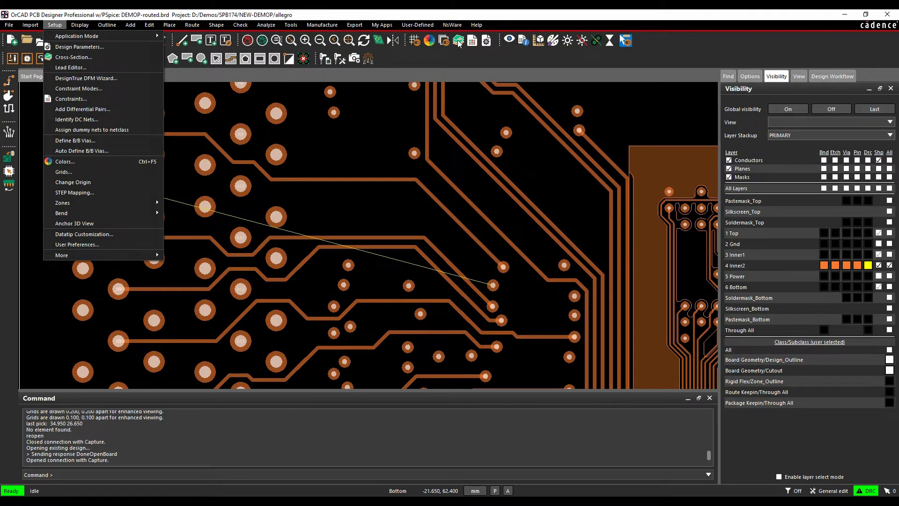
{"action": "left_click", "coordinate": [72, 57]}
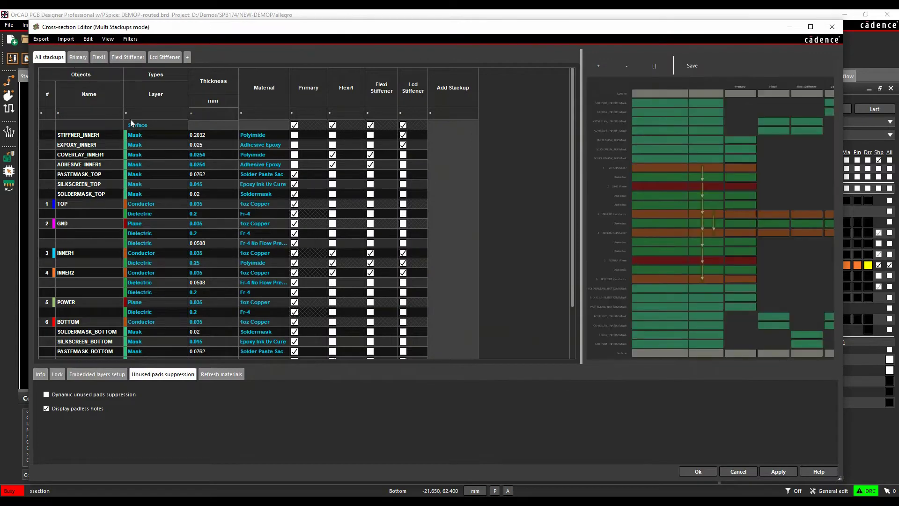
{"action": "left_click", "coordinate": [79, 57]}
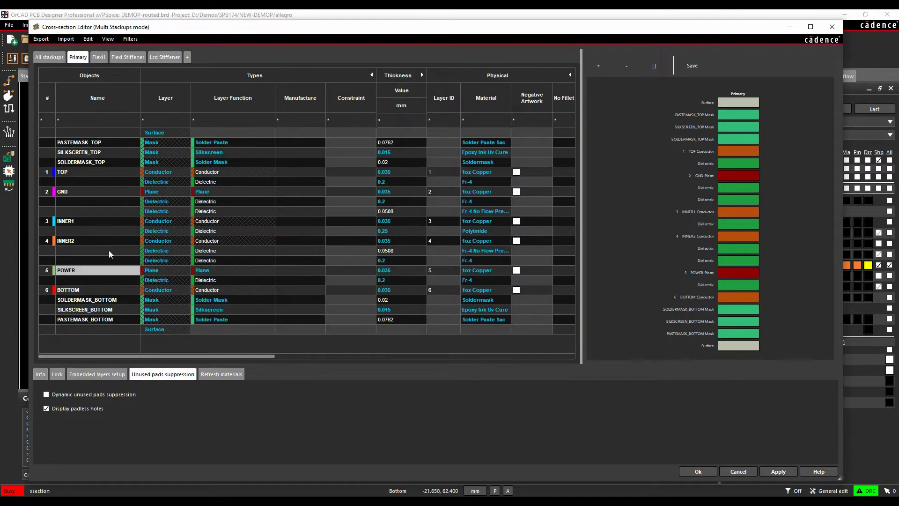
{"action": "left_click_drag", "start_coordinate": [217, 354], "coordinate": [339, 359]}
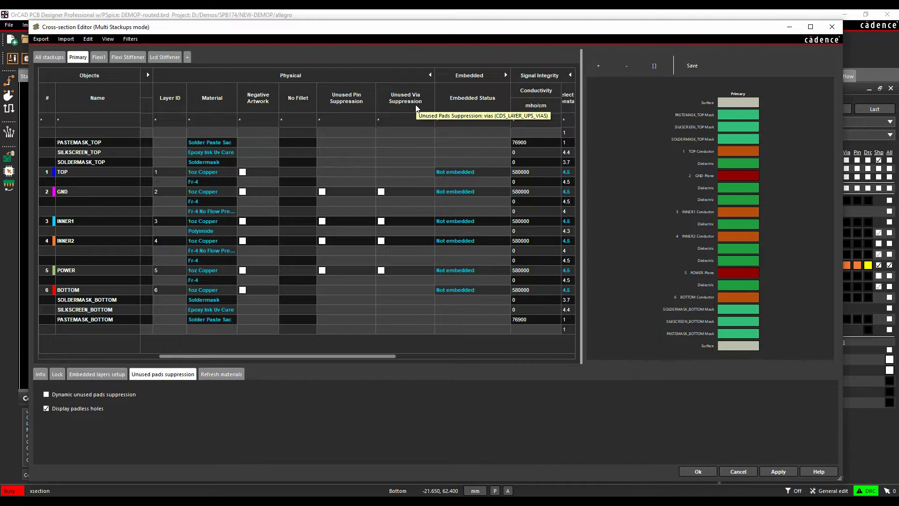
{"action": "left_click", "coordinate": [322, 192]}
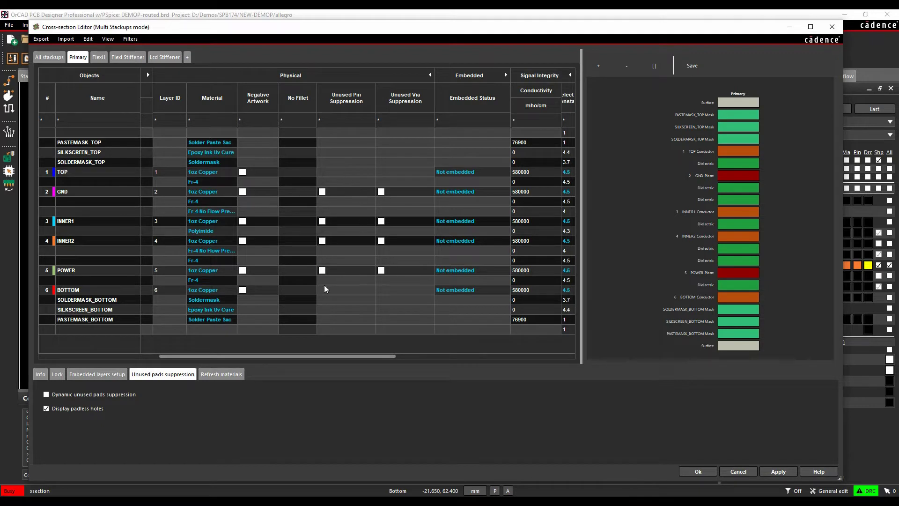
Step: Enable Unused Pin and Unused Via Suppression on POWER, INNER2, INNER1 and GND
{"action": "left_click", "coordinate": [322, 270]}
{"action": "left_click", "coordinate": [322, 241]}
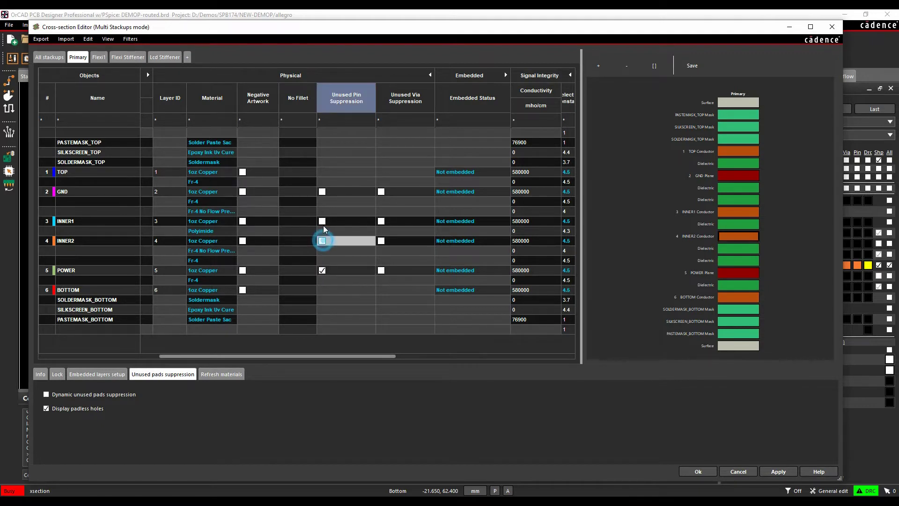
{"action": "left_click", "coordinate": [322, 221]}
{"action": "left_click", "coordinate": [322, 192]}
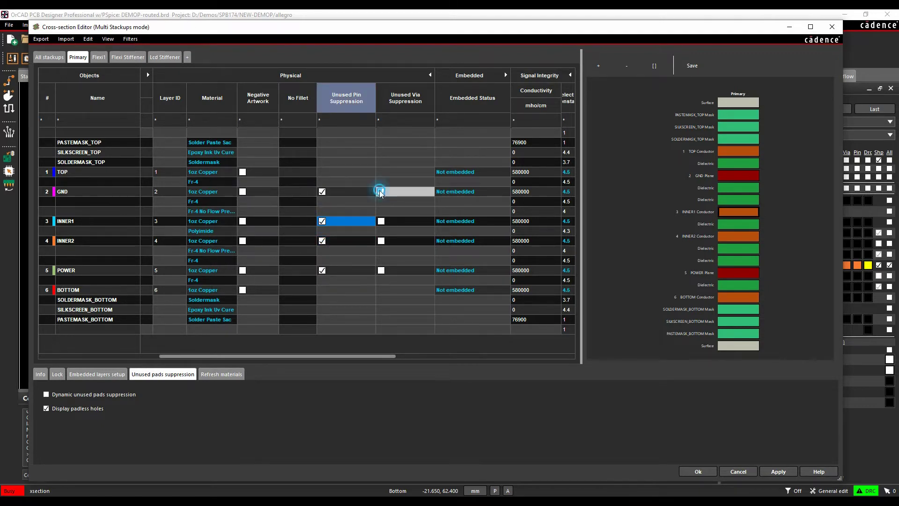
{"action": "left_click", "coordinate": [381, 191]}
{"action": "left_click", "coordinate": [381, 221]}
{"action": "left_click", "coordinate": [381, 241]}
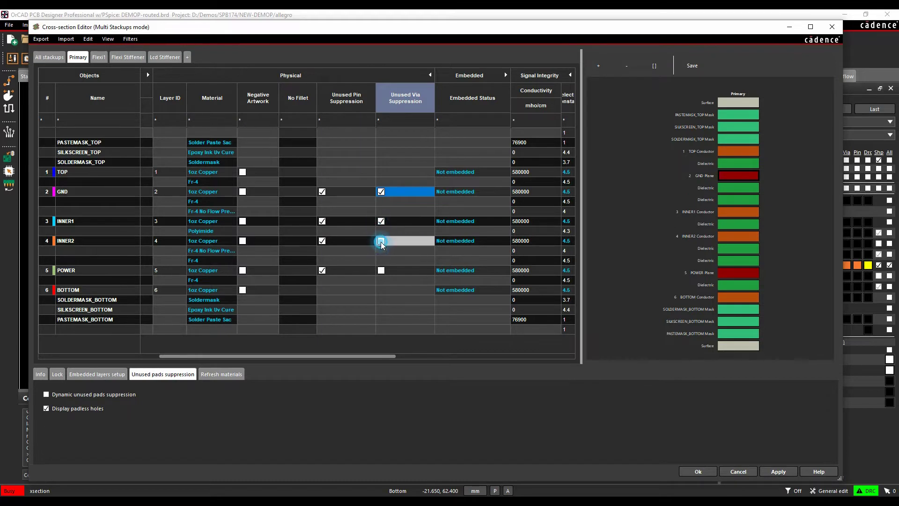
{"action": "left_click", "coordinate": [381, 270]}
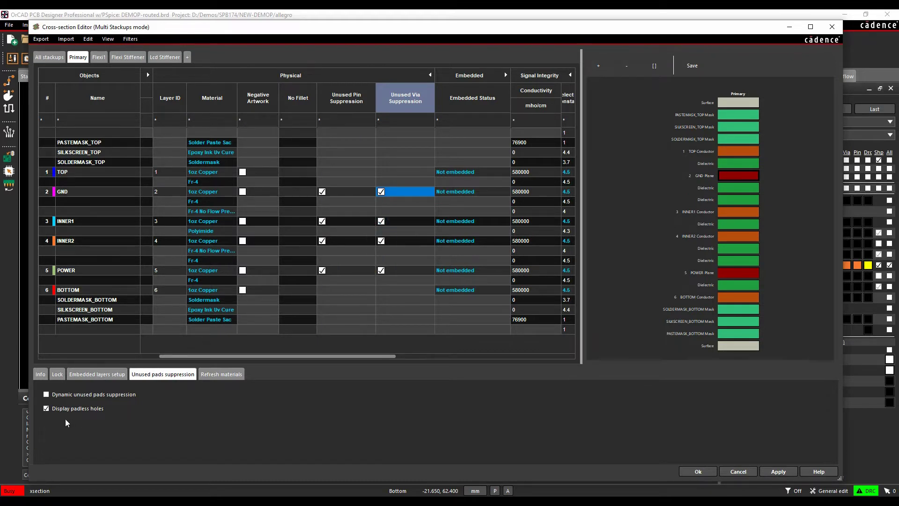
Step: Turn on Dynamic unused pads suppression, accept the out-of-date shapes notice, and apply
{"action": "left_click", "coordinate": [46, 394]}
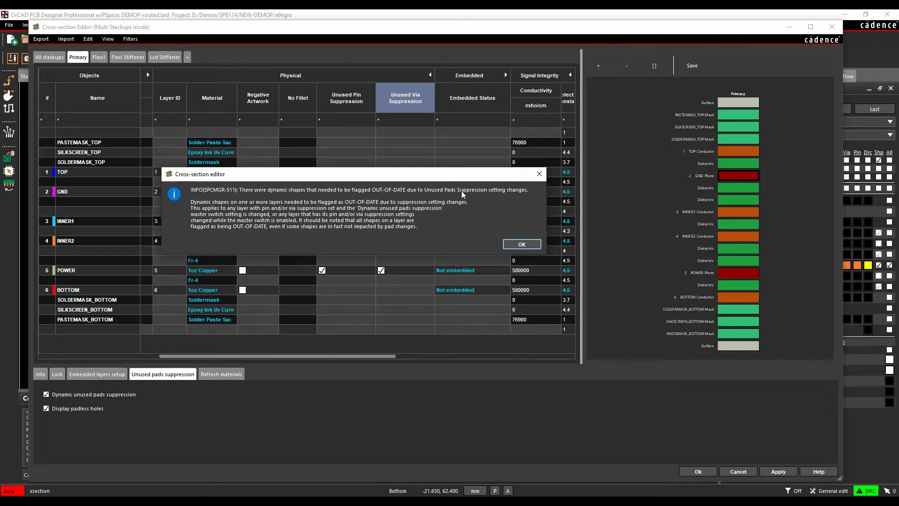
{"action": "left_click", "coordinate": [528, 245]}
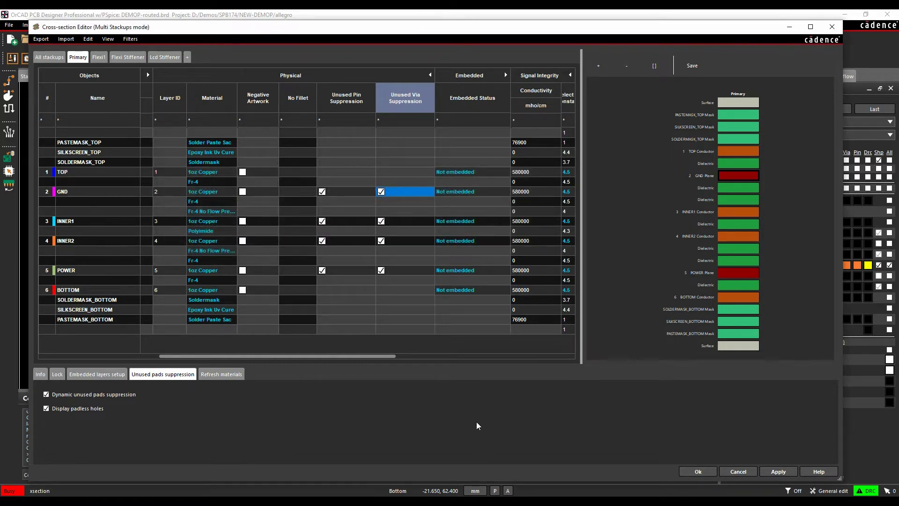
{"action": "left_click", "coordinate": [778, 472]}
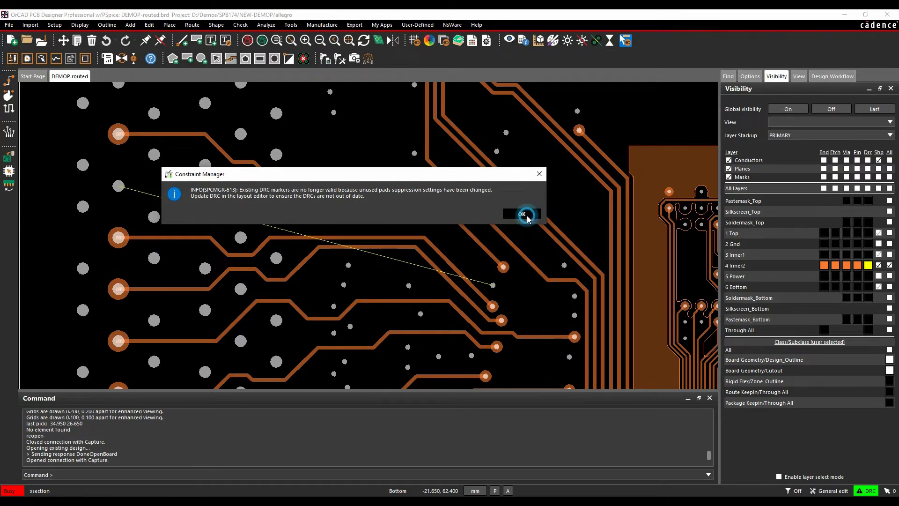
Step: Dismiss the DRC notice and confirm all Hole To spacing checks stay on in Constraint Modes
{"action": "left_click", "coordinate": [525, 215]}
{"action": "left_click", "coordinate": [54, 25]}
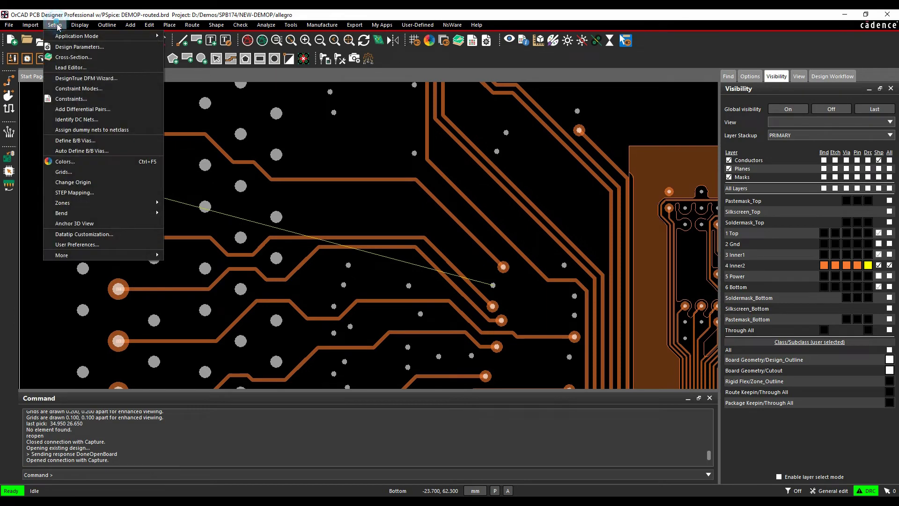
{"action": "left_click", "coordinate": [80, 89]}
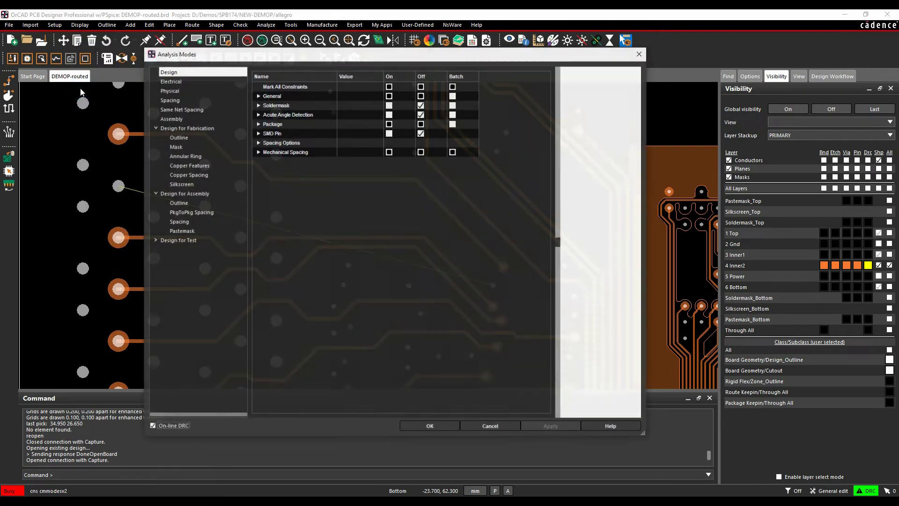
{"action": "left_click", "coordinate": [169, 99]}
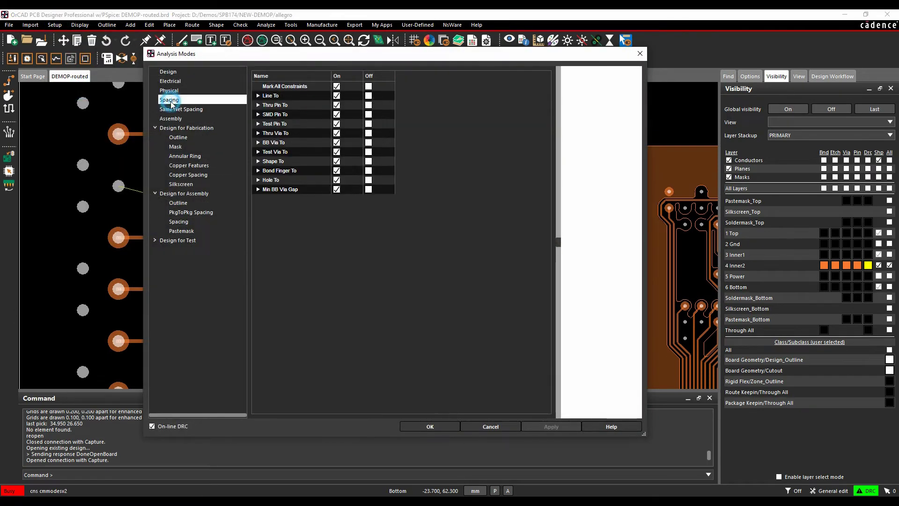
{"action": "left_click", "coordinate": [258, 180]}
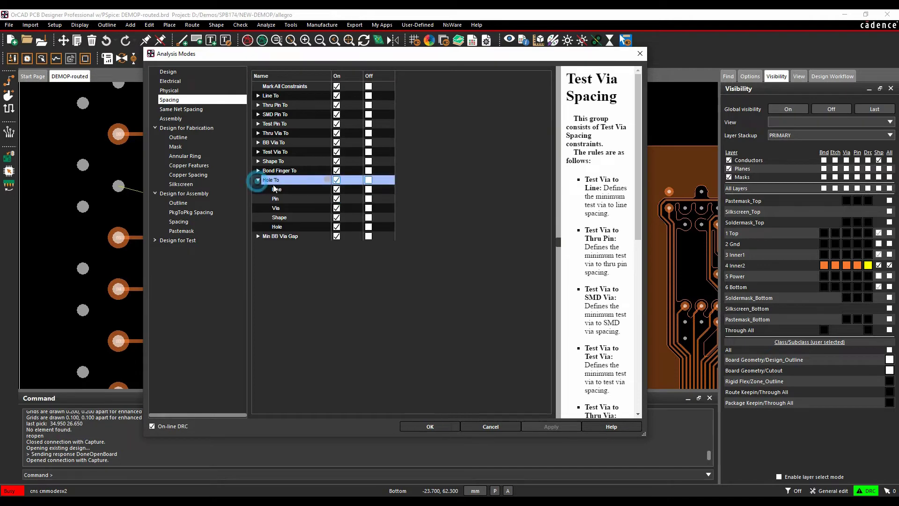
{"action": "left_click", "coordinate": [487, 427]}
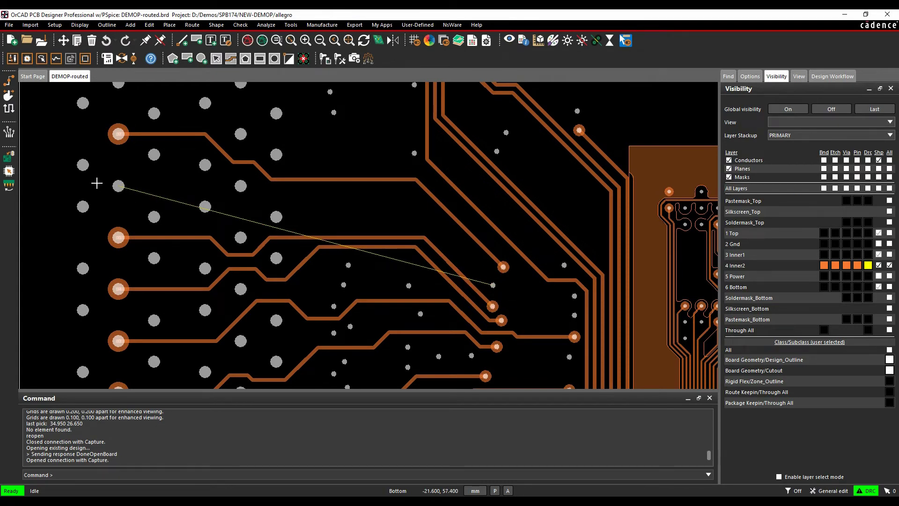
Step: Start the D6 trace from the J6 pin and fix a point between the holes
{"action": "scroll", "coordinate": [132, 190], "scroll_direction": "up", "scroll_amount": 2}
{"action": "left_click", "coordinate": [9, 80]}
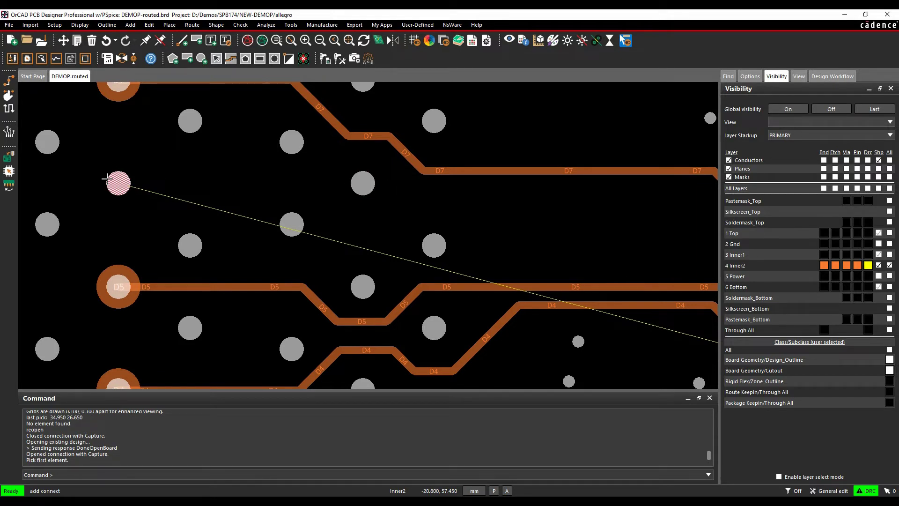
{"action": "left_click", "coordinate": [149, 191]}
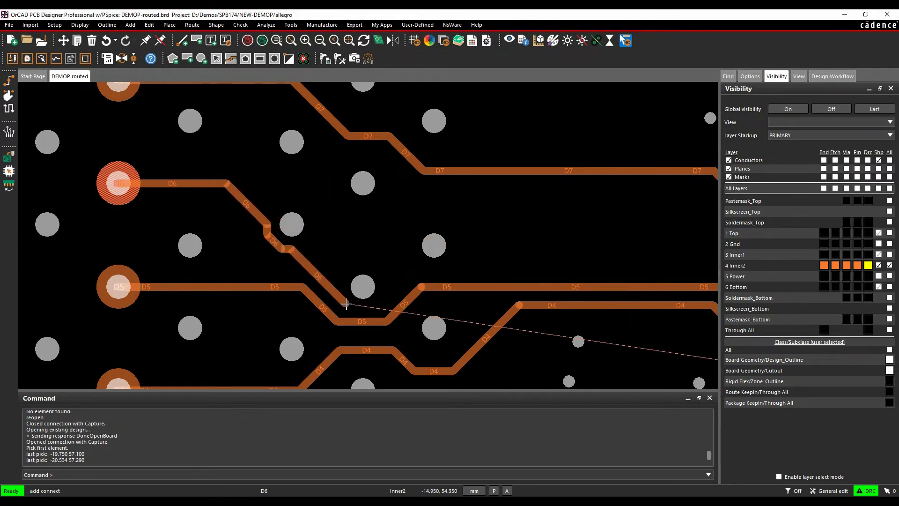
{"action": "left_click", "coordinate": [346, 306]}
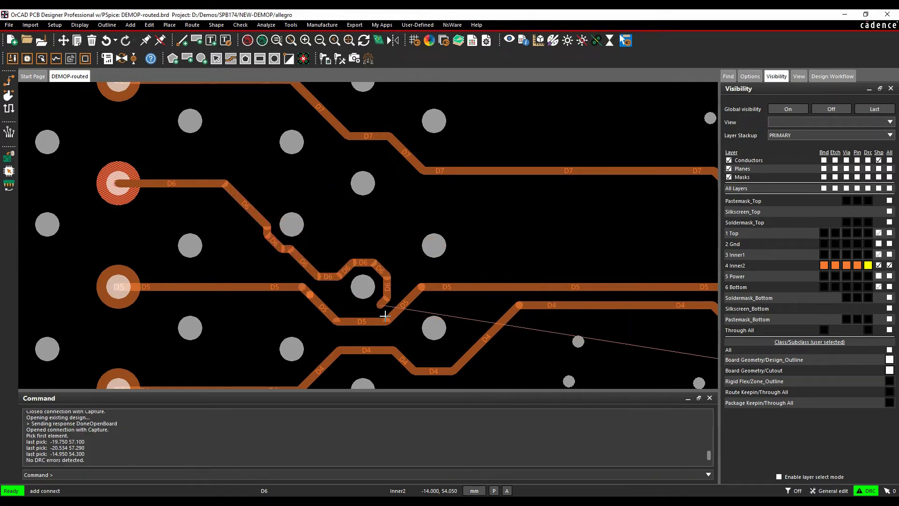
Step: Set the Add Connect Bubble option to Shove preferred
{"action": "left_click", "coordinate": [755, 76]}
{"action": "left_click", "coordinate": [799, 186]}
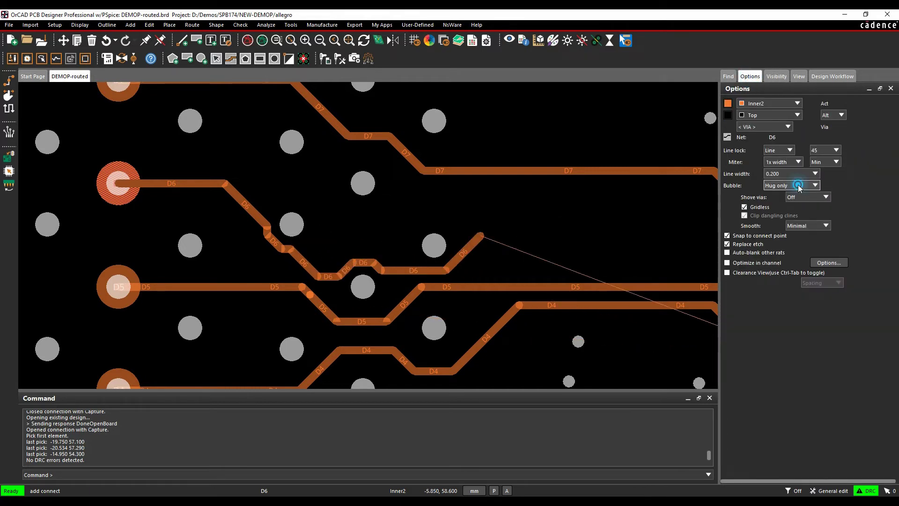
{"action": "left_click", "coordinate": [788, 212]}
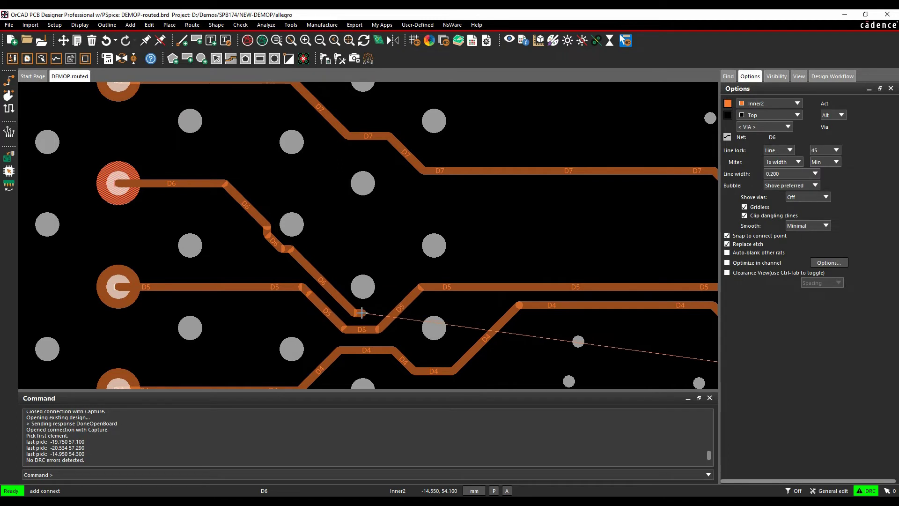
Step: Route D6 past the holes to the right, end it on the via, and finish routing
{"action": "left_click", "coordinate": [360, 318]}
{"action": "left_click", "coordinate": [399, 284]}
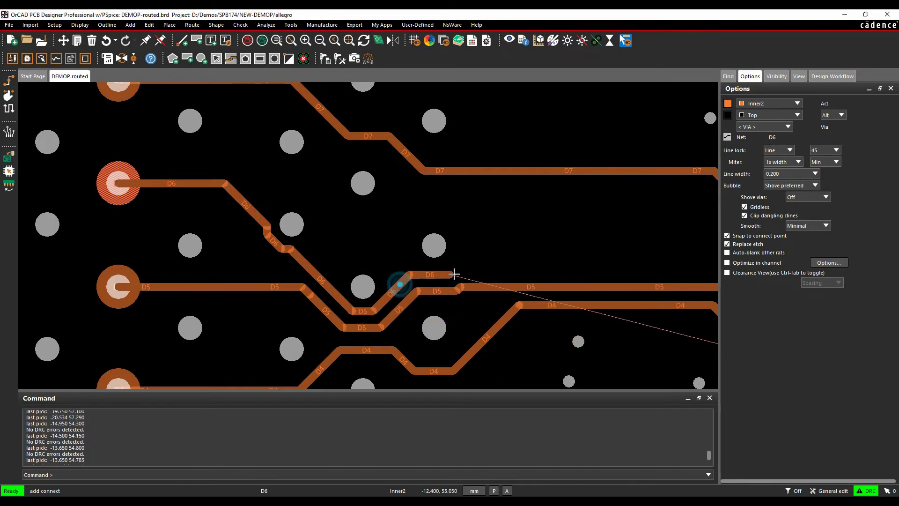
{"action": "left_click", "coordinate": [490, 268]}
{"action": "middle_click_drag", "start_coordinate": [605, 262], "coordinate": [446, 267]}
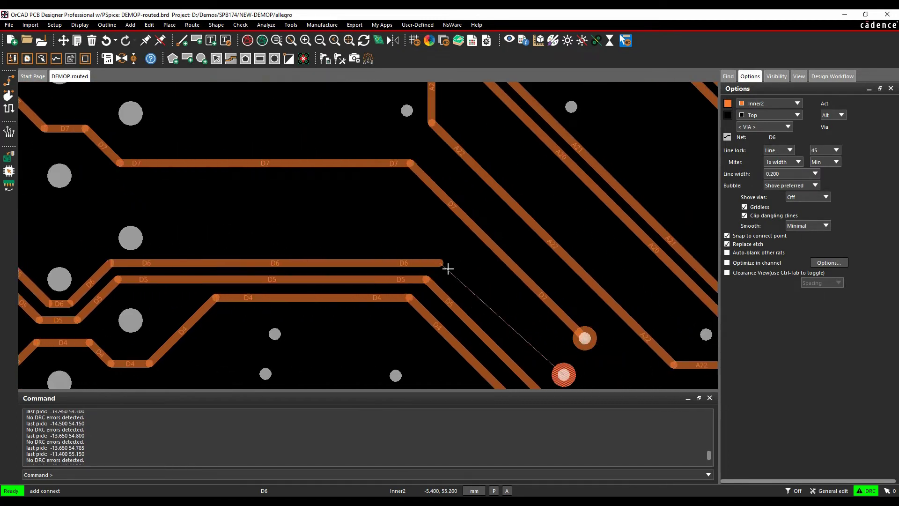
{"action": "left_click", "coordinate": [564, 374]}
{"action": "right_click", "coordinate": [343, 222]}
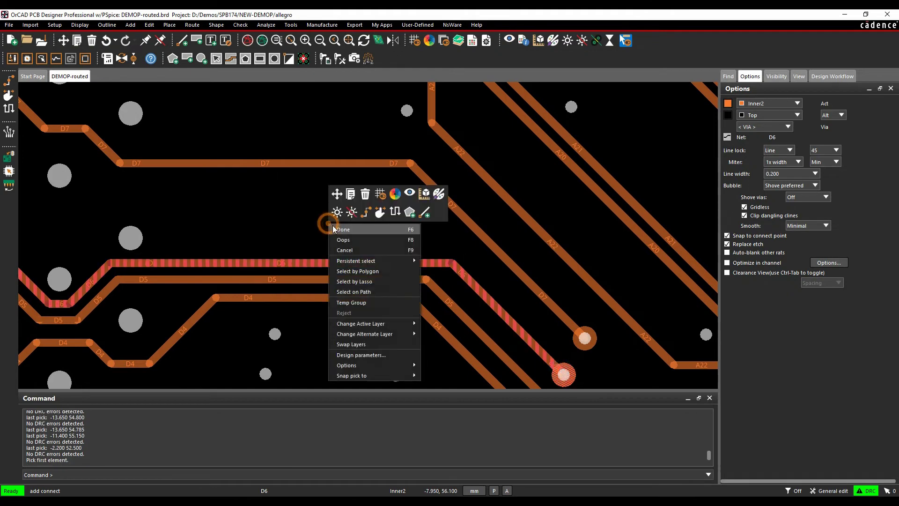
{"action": "left_click", "coordinate": [352, 228]}
{"action": "middle_click_drag", "start_coordinate": [251, 216], "coordinate": [448, 218]}
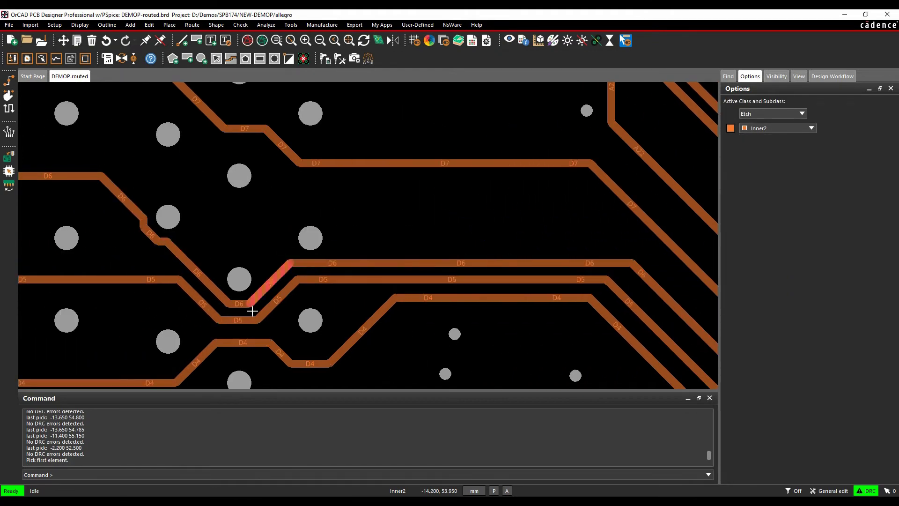
{"action": "key", "text": "F3"}
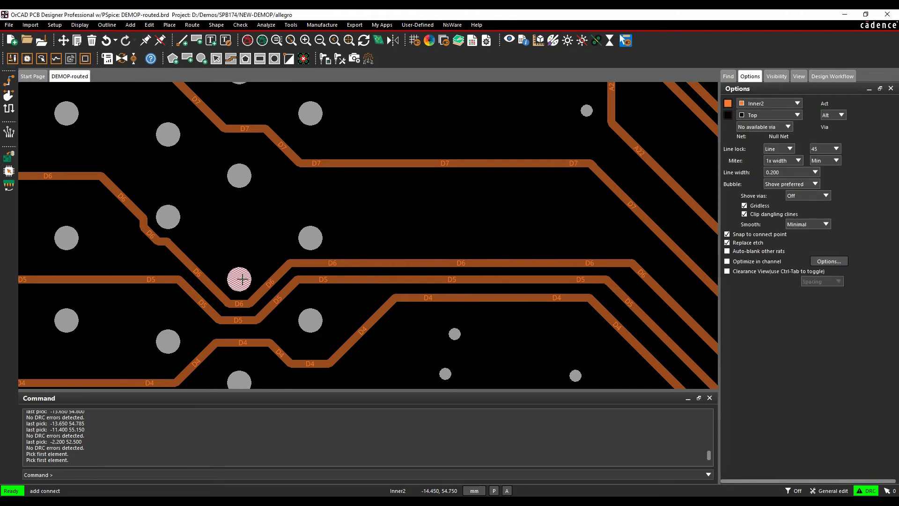
{"action": "left_click", "coordinate": [239, 279]}
{"action": "left_click", "coordinate": [282, 202]}
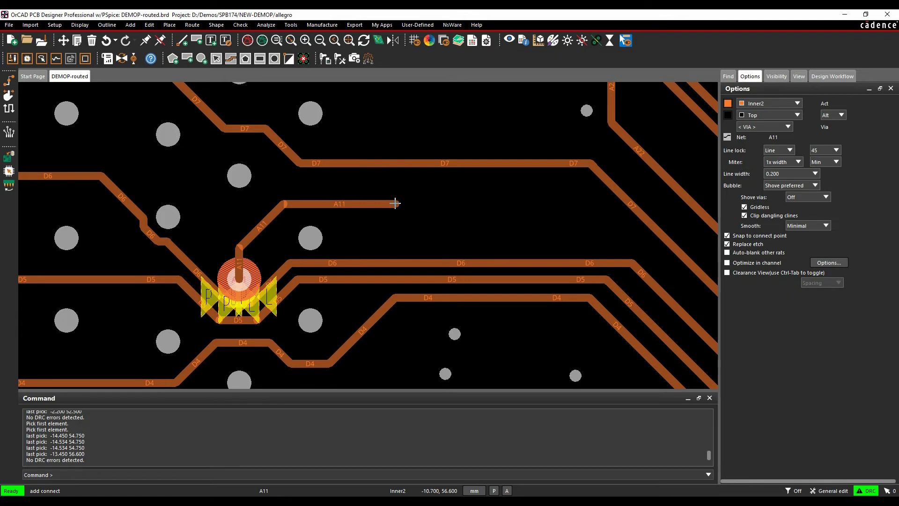
{"action": "right_click", "coordinate": [393, 203]}
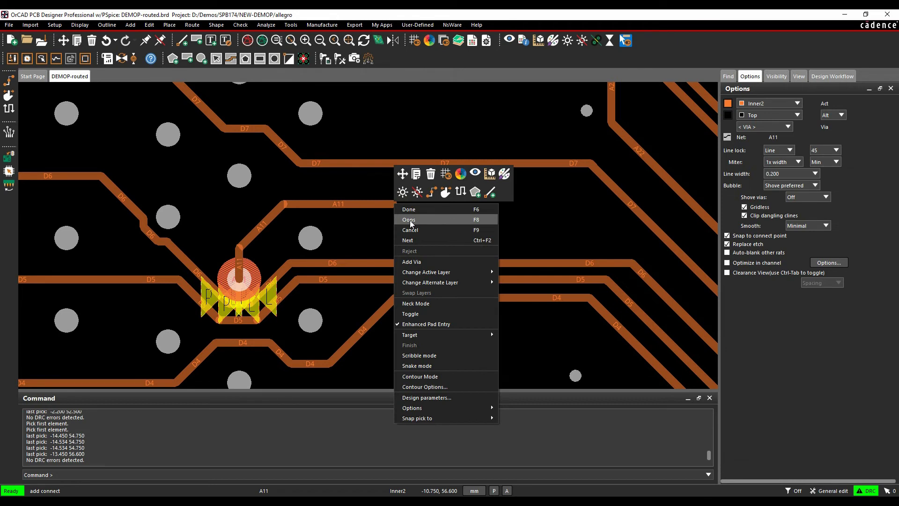
{"action": "left_click", "coordinate": [411, 220]}
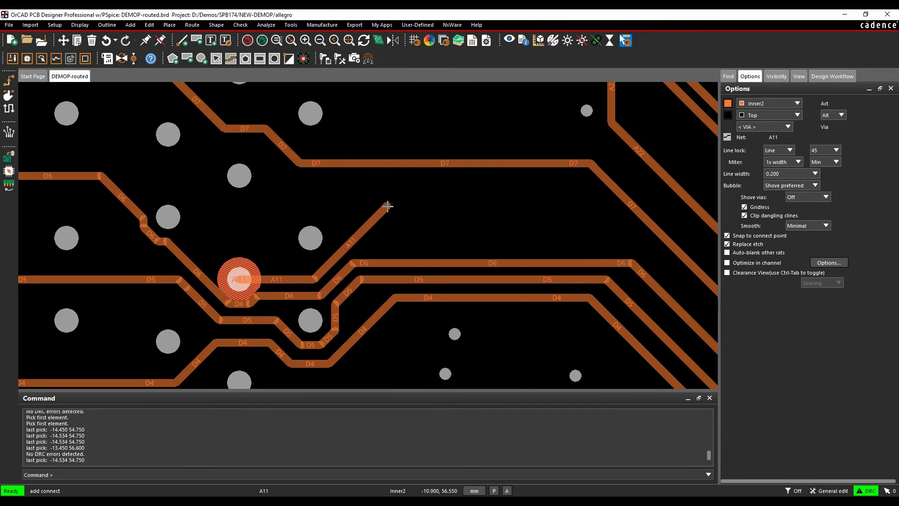
{"action": "right_click", "coordinate": [388, 203]}
{"action": "left_click", "coordinate": [410, 229]}
{"action": "scroll", "coordinate": [434, 211], "scroll_direction": "down", "scroll_amount": 2}
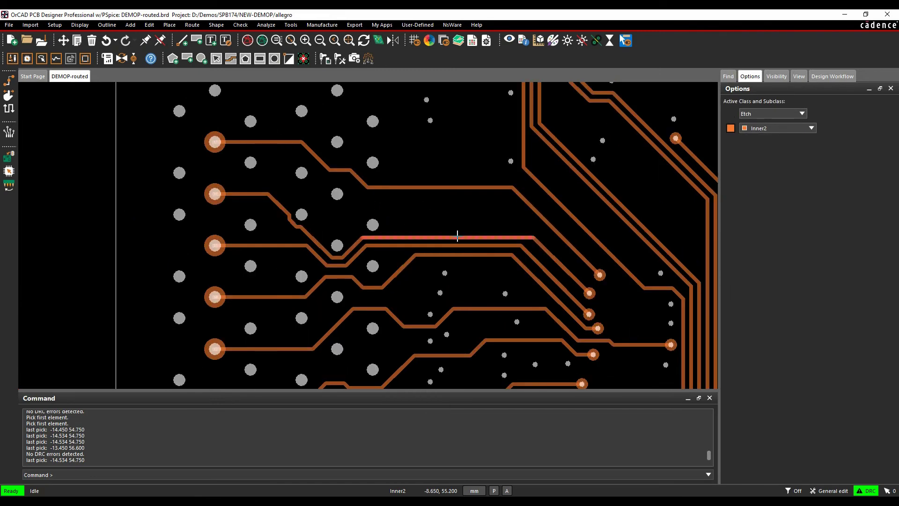
Step: Select symbol J6 and give it the Unused_Pads_Ignore property, then close the property windows
{"action": "mouse_move", "coordinate": [458, 236]}
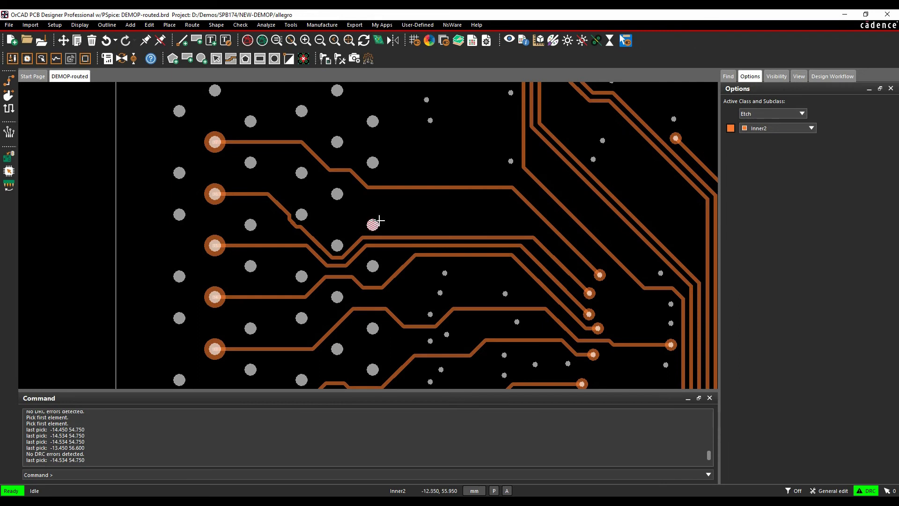
{"action": "mouse_move", "coordinate": [375, 223]}
{"action": "key", "text": "Tab"}
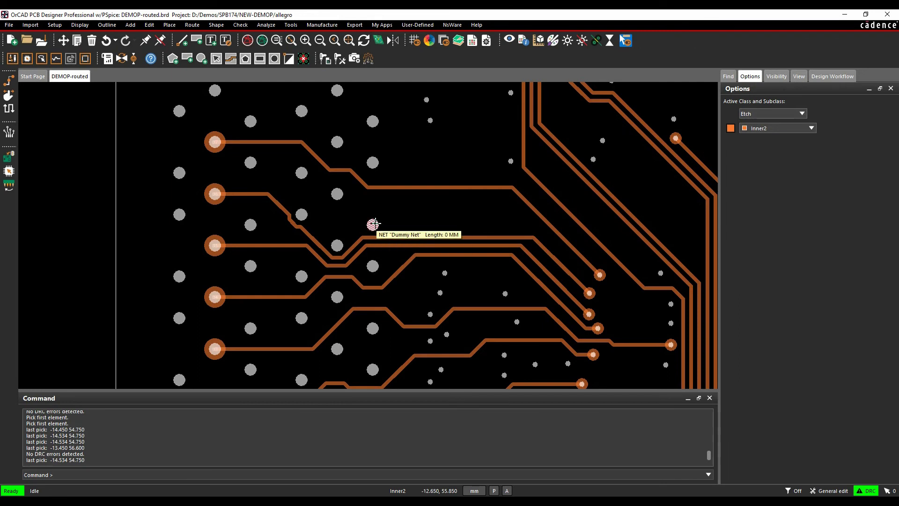
{"action": "right_click", "coordinate": [375, 224]}
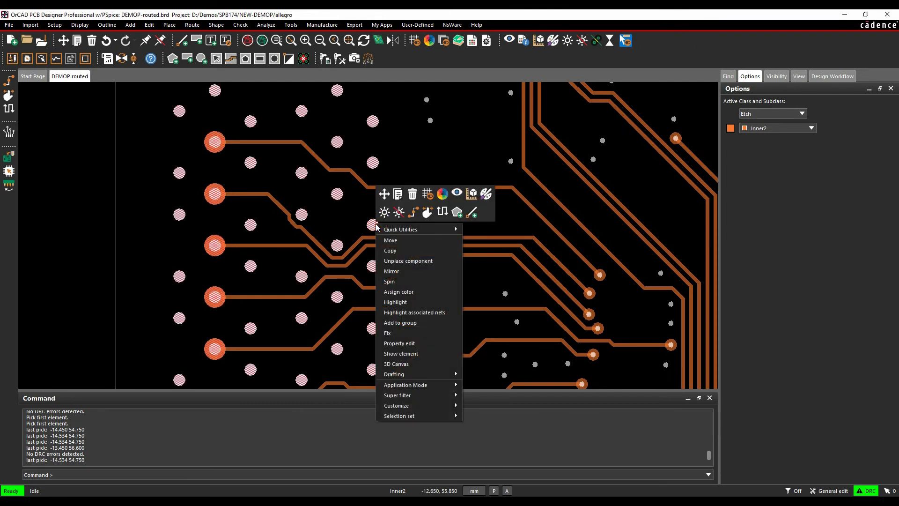
{"action": "left_click", "coordinate": [398, 342]}
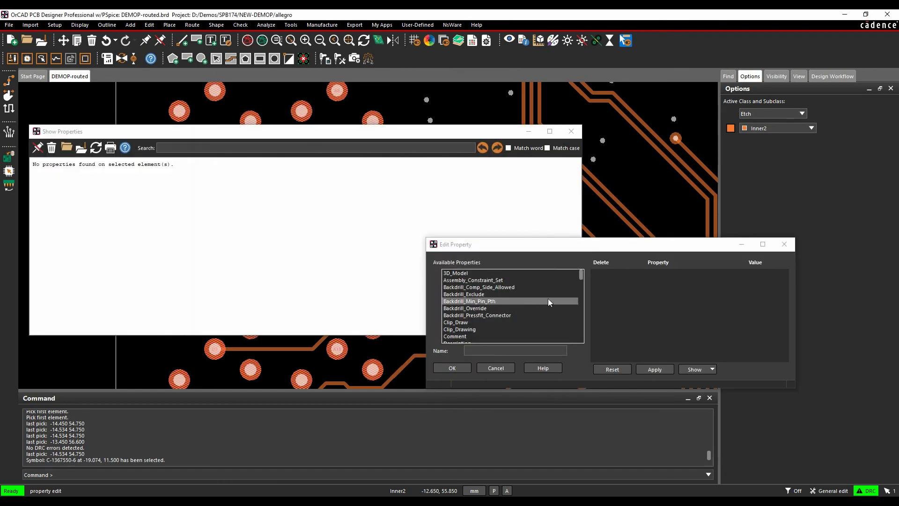
{"action": "left_click_drag", "start_coordinate": [581, 275], "coordinate": [578, 333]}
{"action": "left_click", "coordinate": [493, 309]}
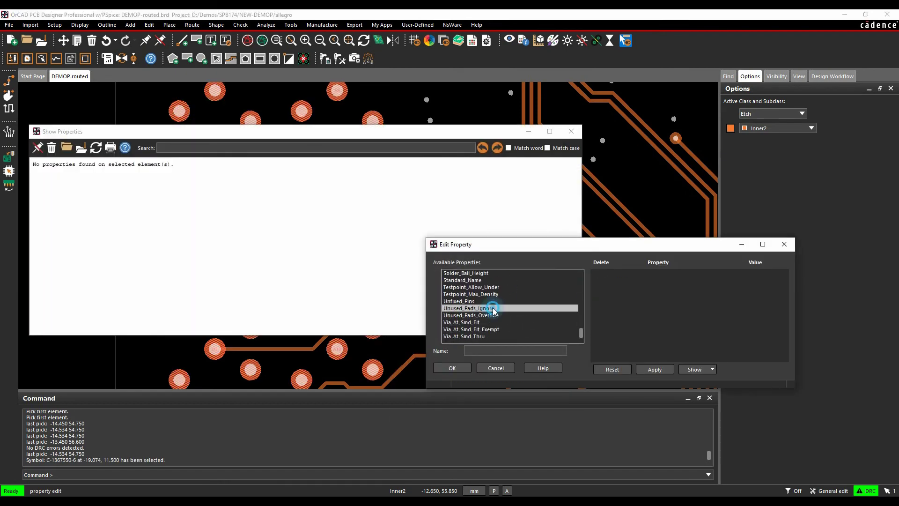
{"action": "left_click", "coordinate": [655, 369]}
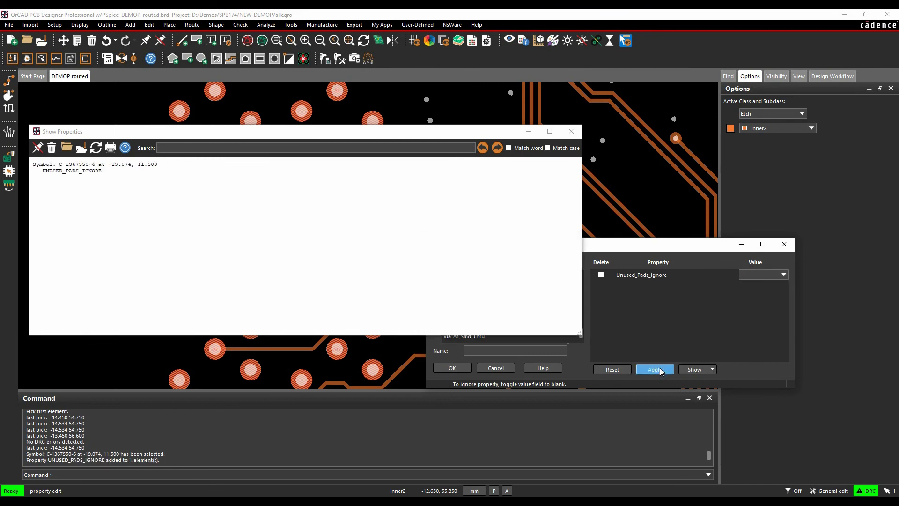
{"action": "left_click", "coordinate": [452, 367]}
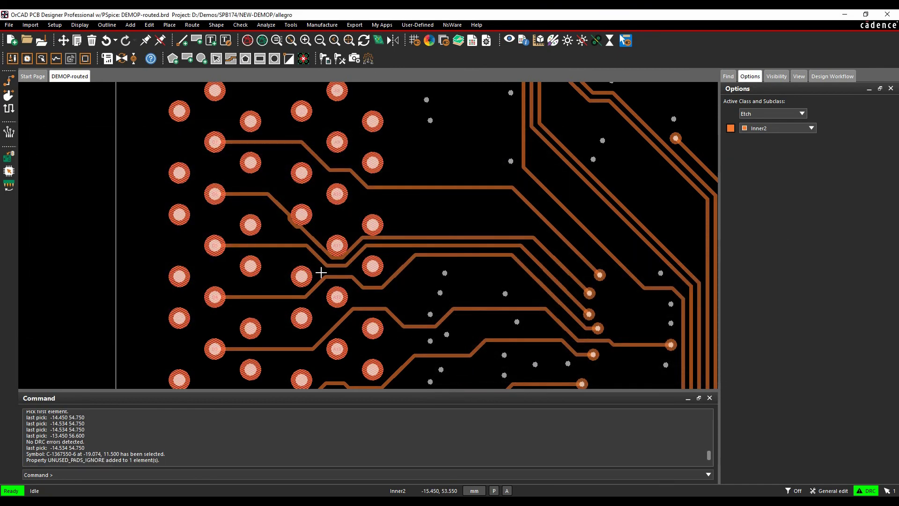